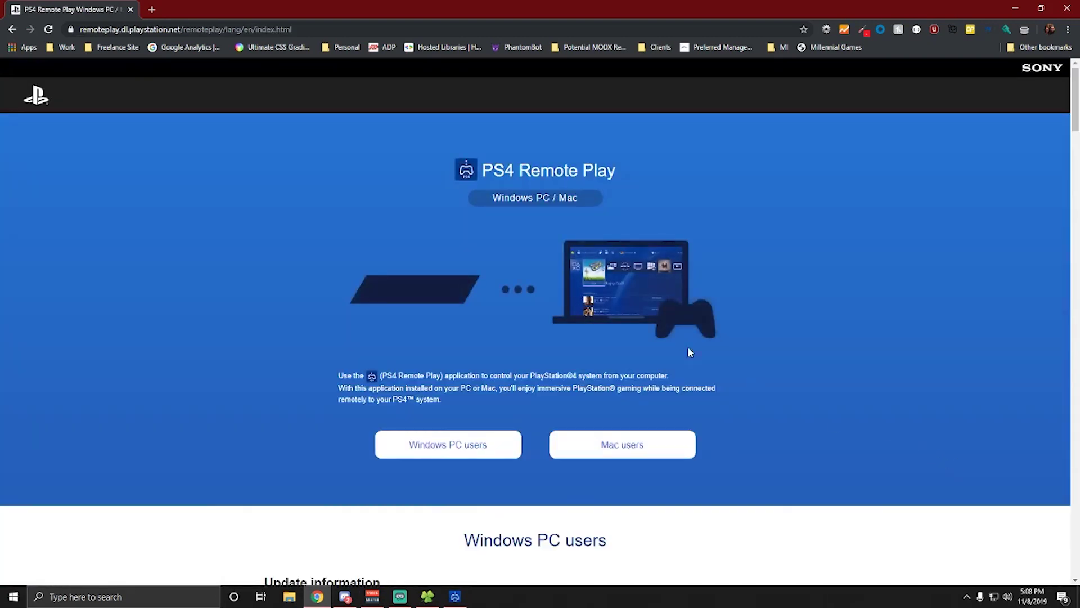
- Jump to the Windows PC users section and read through its instructions
{"action": "scroll", "coordinate": [388, 247], "scroll_direction": "down", "scroll_amount": 4}
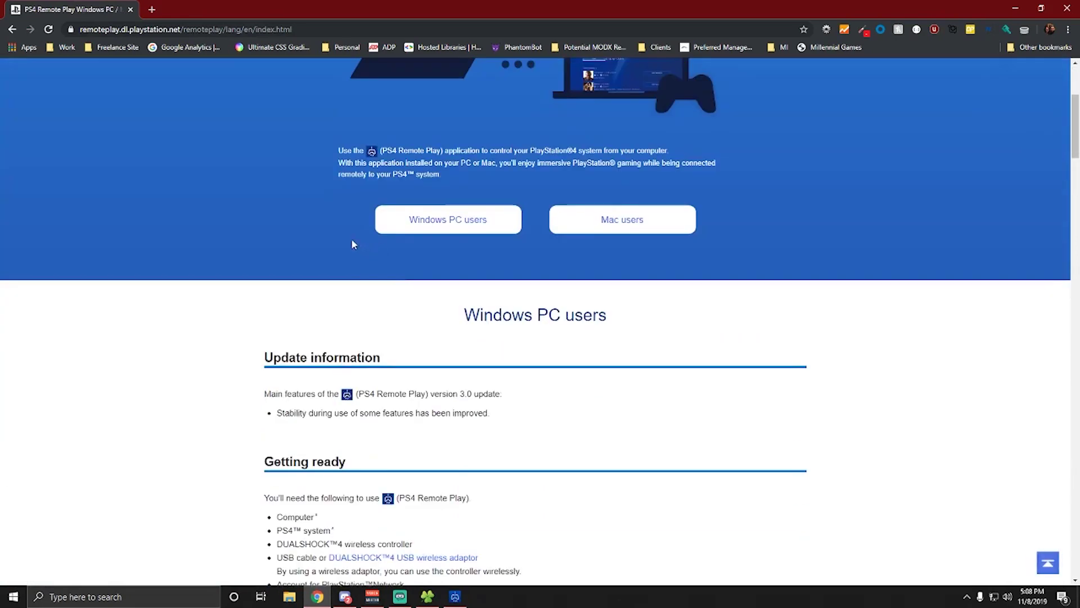
{"action": "left_click", "coordinate": [458, 225]}
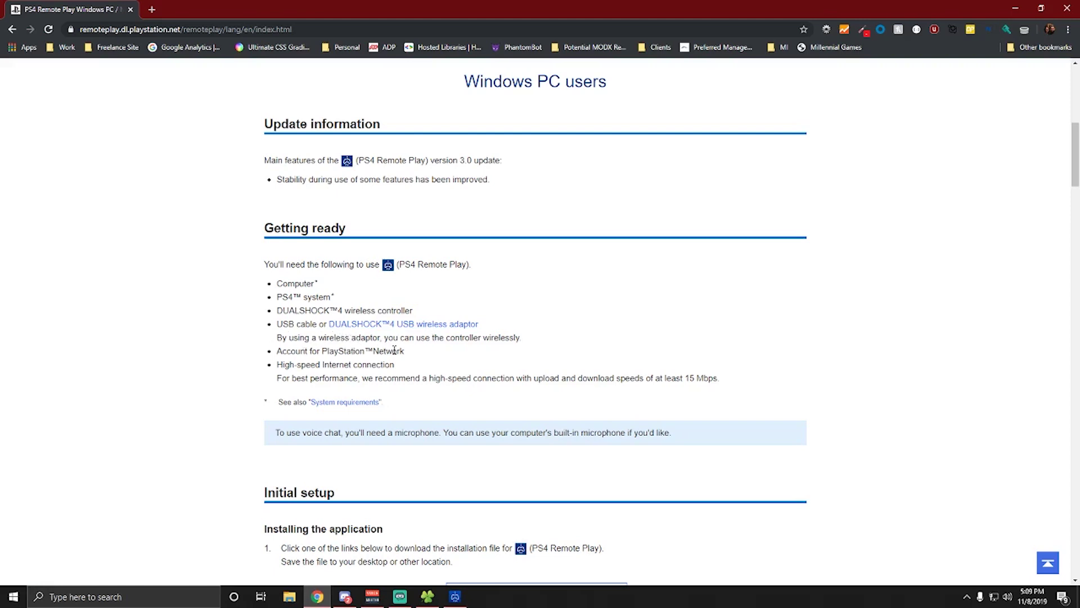
{"action": "scroll", "coordinate": [316, 365], "scroll_direction": "down", "scroll_amount": 1}
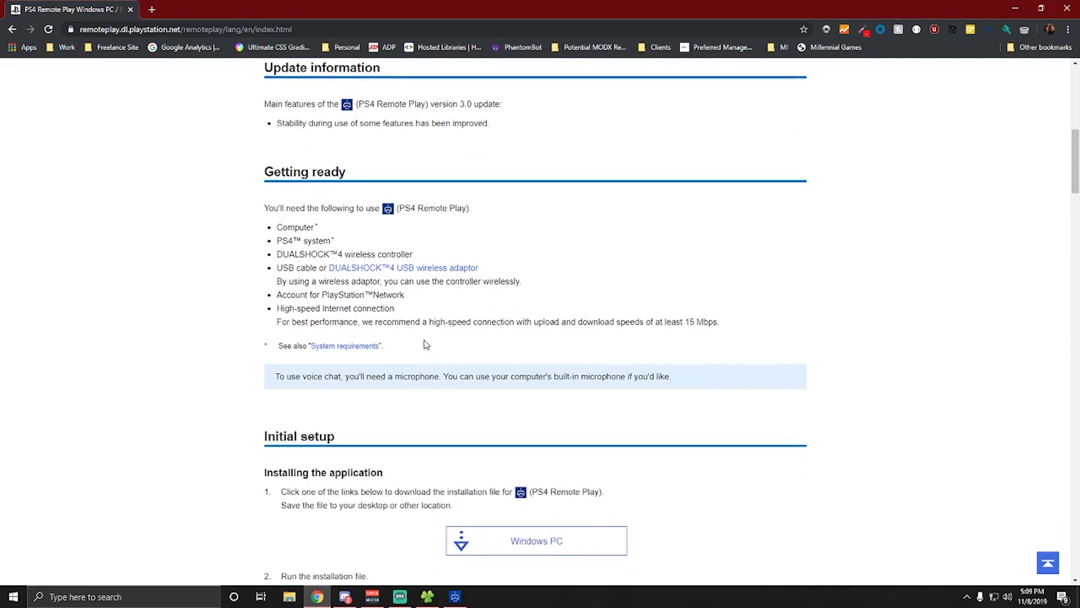
{"action": "scroll", "coordinate": [409, 339], "scroll_direction": "down", "scroll_amount": 4}
- Download the Windows PC installer, review the PS4 setup steps, and reveal the desktop
{"action": "left_click", "coordinate": [493, 309]}
{"action": "scroll", "coordinate": [509, 318], "scroll_direction": "down", "scroll_amount": 1}
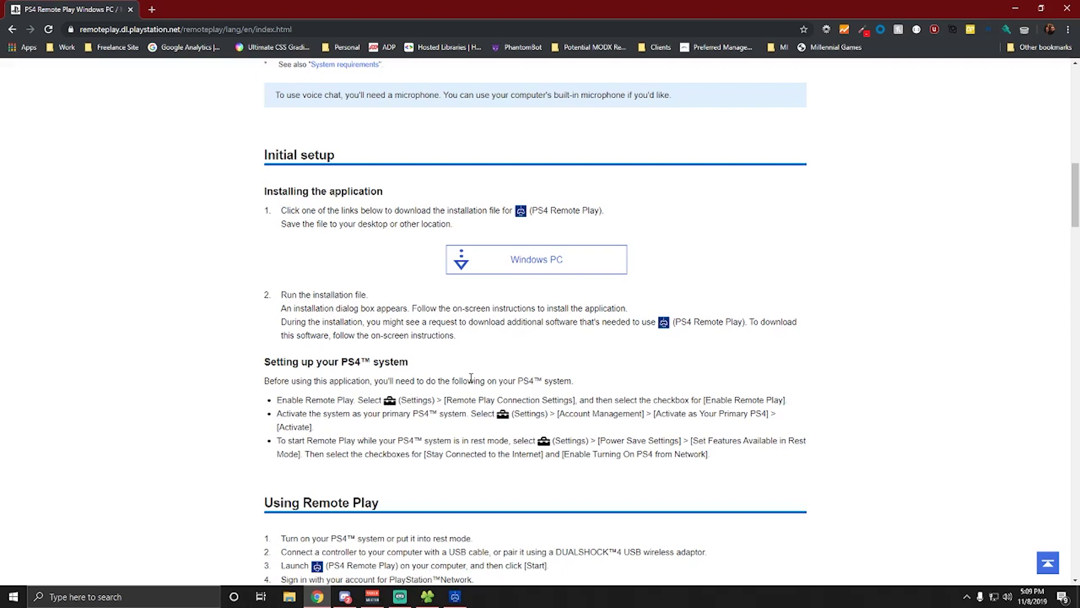
{"action": "scroll", "coordinate": [458, 375], "scroll_direction": "down", "scroll_amount": 2}
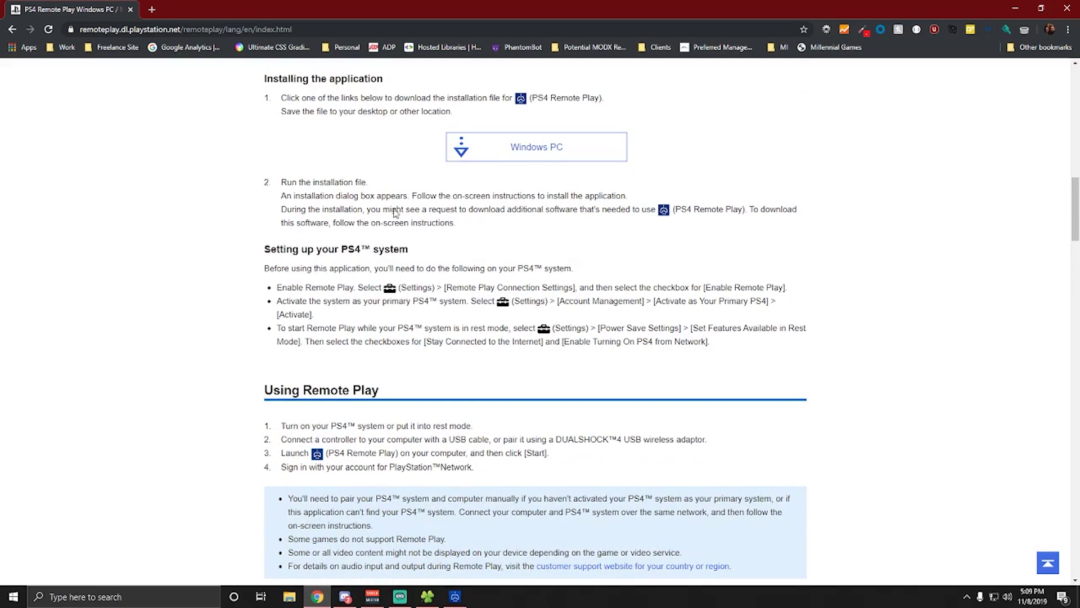
{"action": "key", "text": "super+d"}
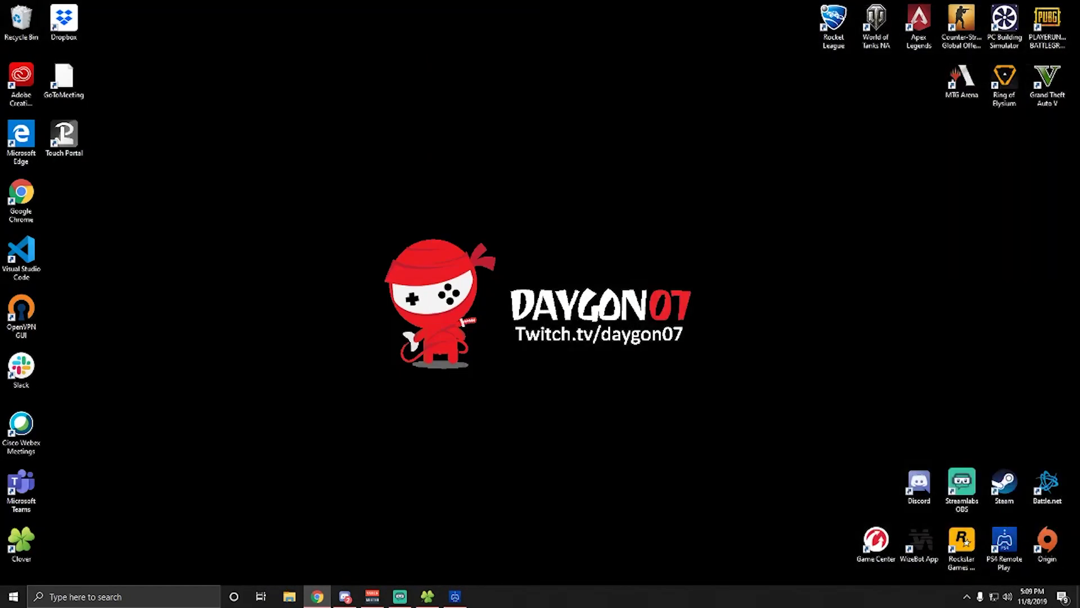
- Launch PS4 Remote Play full screen and open the console's Settings from the function area
{"action": "left_click", "coordinate": [454, 598]}
{"action": "left_click", "coordinate": [1054, 562]}
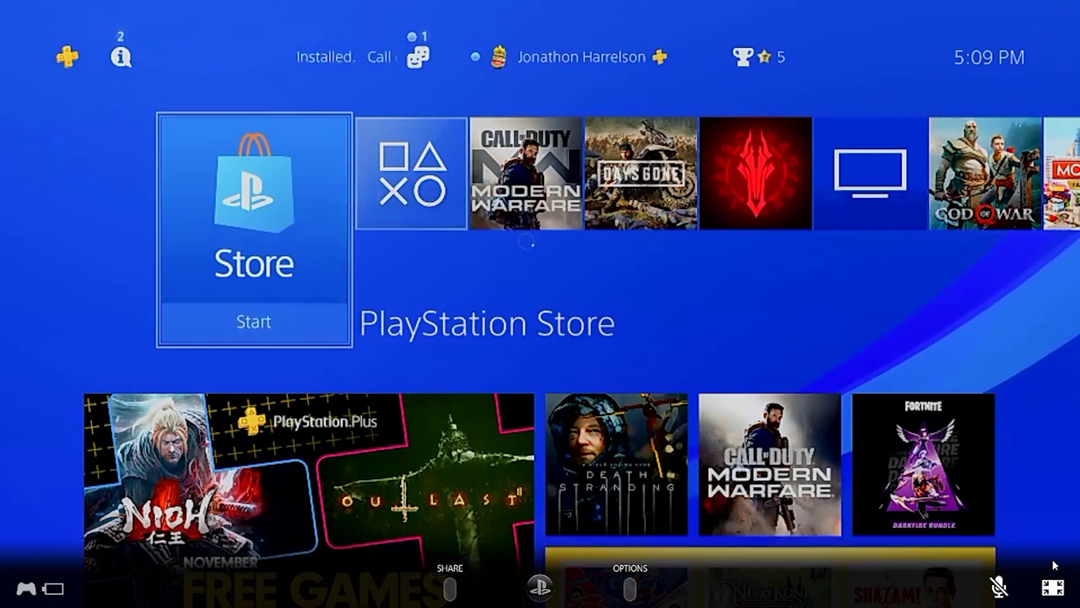
{"action": "key", "text": "Up"}
{"action": "key", "text": "Right"}
{"action": "key", "text": "Right"}
{"action": "key", "text": "Right"}
{"action": "key", "text": "Right"}
{"action": "key", "text": "Right"}
{"action": "key", "text": "Right"}
{"action": "key", "text": "Right"}
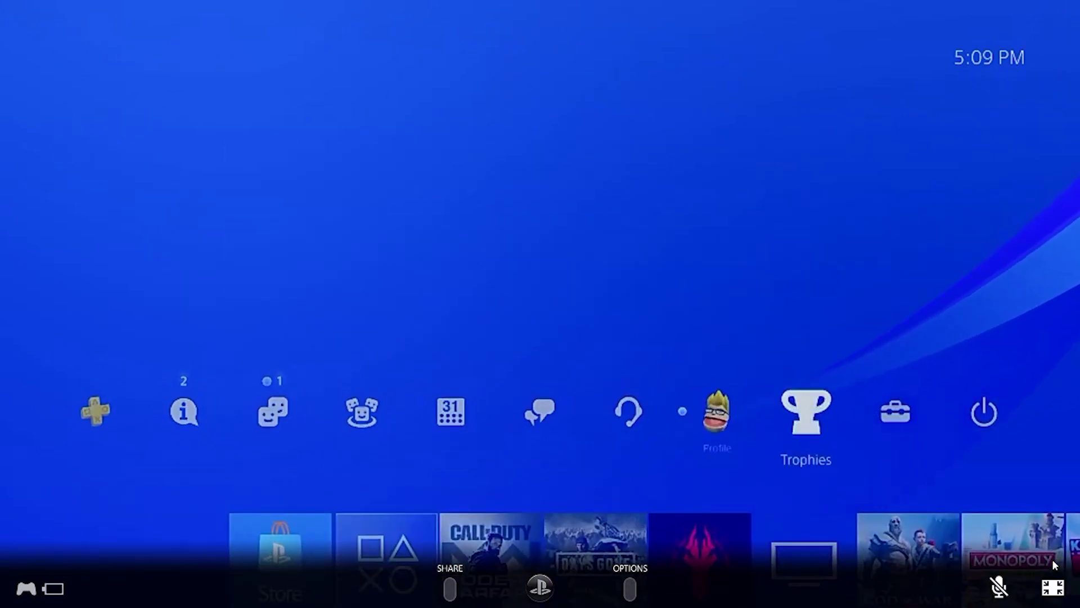
{"action": "key", "text": "Right"}
{"action": "key", "text": "Return"}
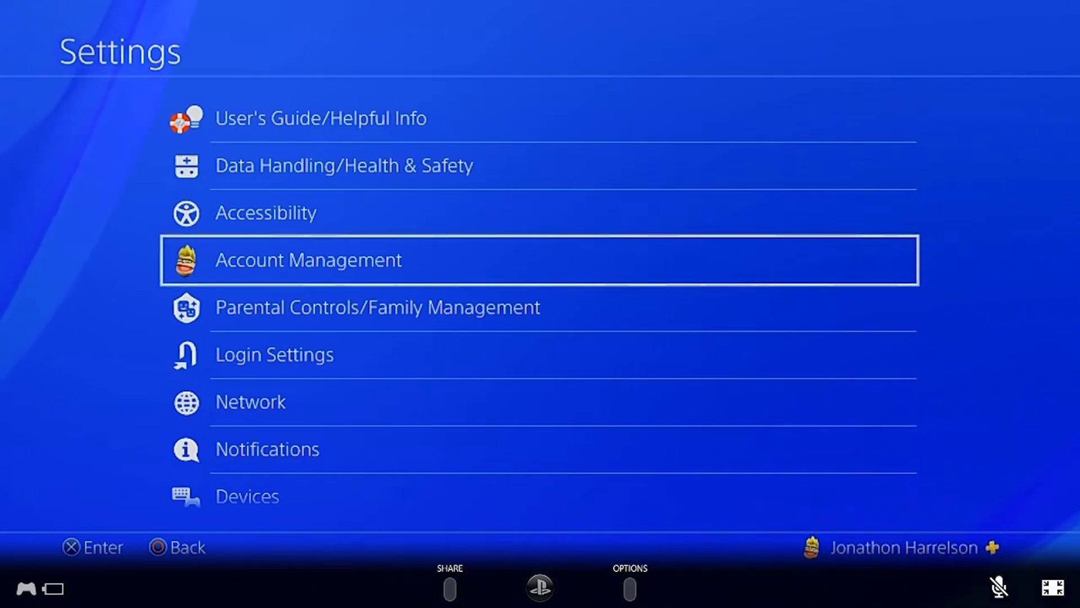
- Check Enable Remote Play in Remote Play Connection Settings, then return to the home screen
{"action": "key", "text": "Up"}
{"action": "key", "text": "Up"}
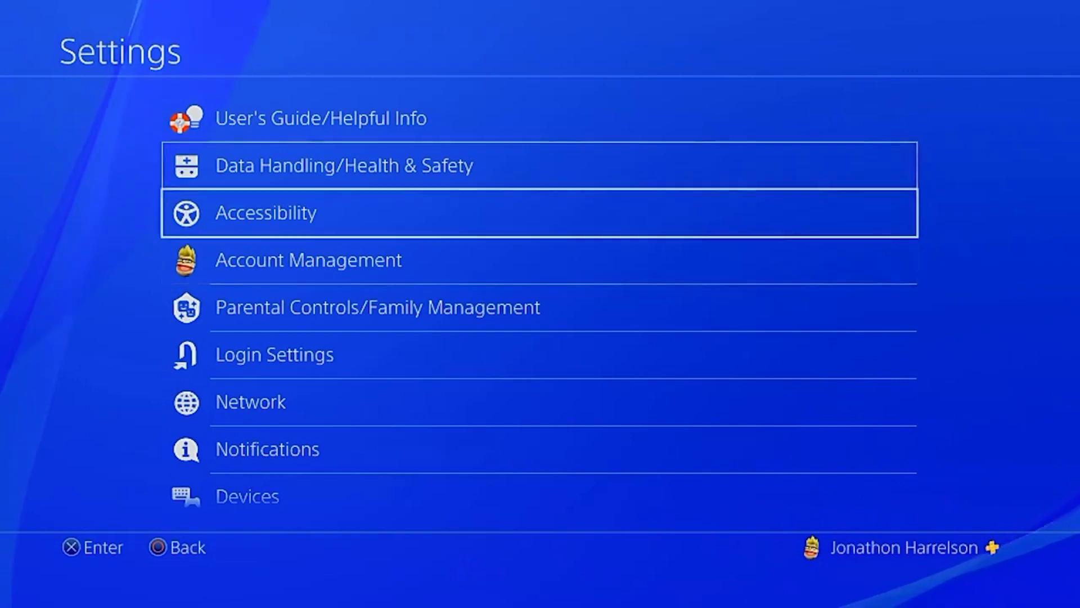
{"action": "key", "text": "Down"}
{"action": "key", "text": "Down"}
{"action": "key", "text": "Down"}
{"action": "key", "text": "Down"}
{"action": "key", "text": "Down"}
{"action": "key", "text": "Down"}
{"action": "key", "text": "Down"}
{"action": "key", "text": "Down"}
{"action": "key", "text": "Down"}
{"action": "key", "text": "Down"}
{"action": "key", "text": "Down"}
{"action": "key", "text": "Down"}
{"action": "key", "text": "Down"}
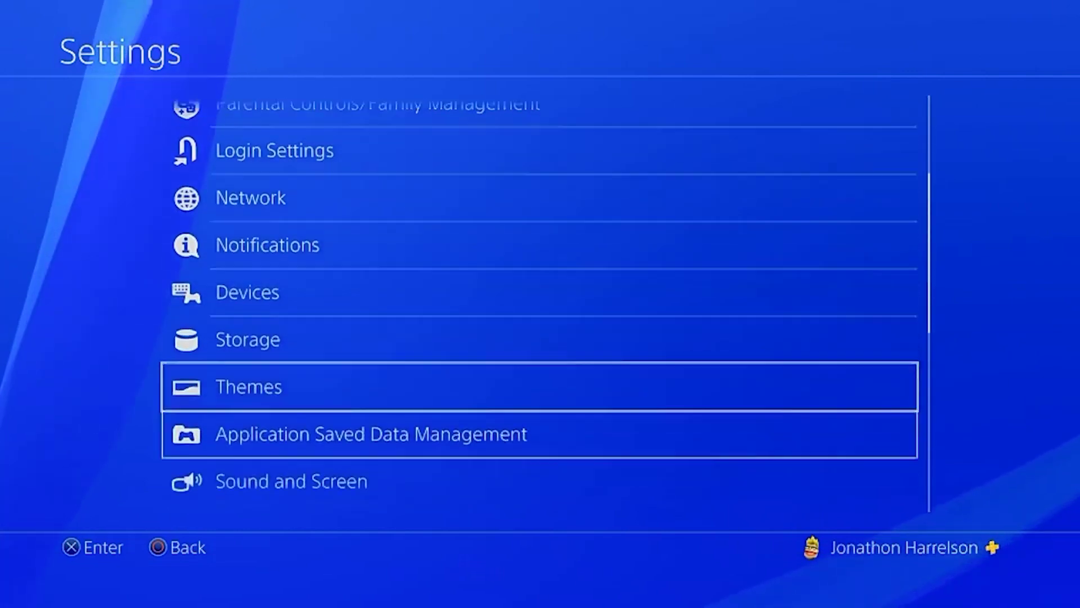
{"action": "key", "text": "Down"}
{"action": "key", "text": "Down"}
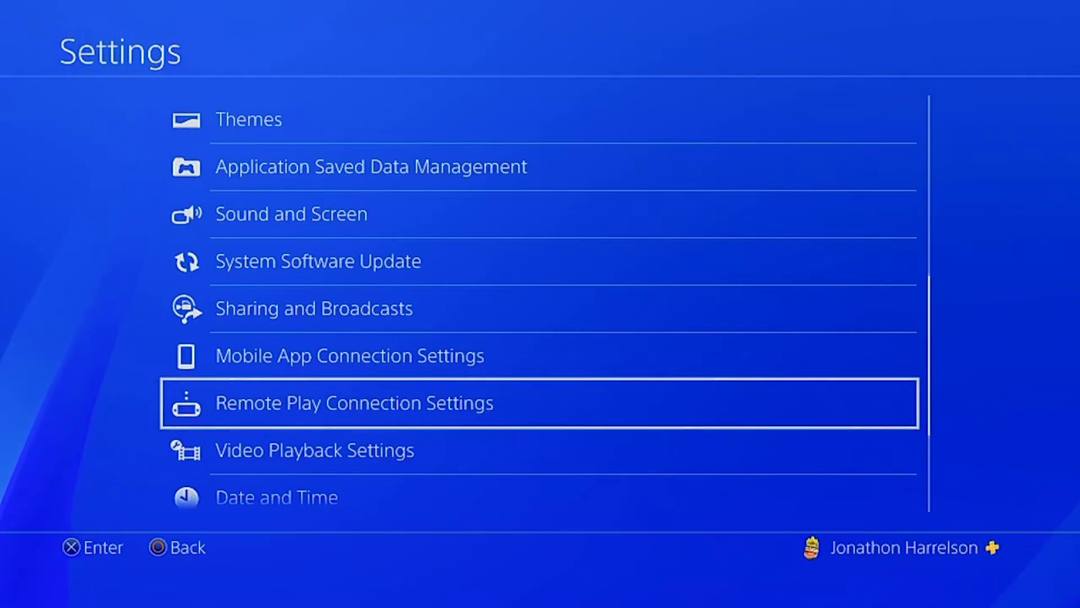
{"action": "key", "text": "Return"}
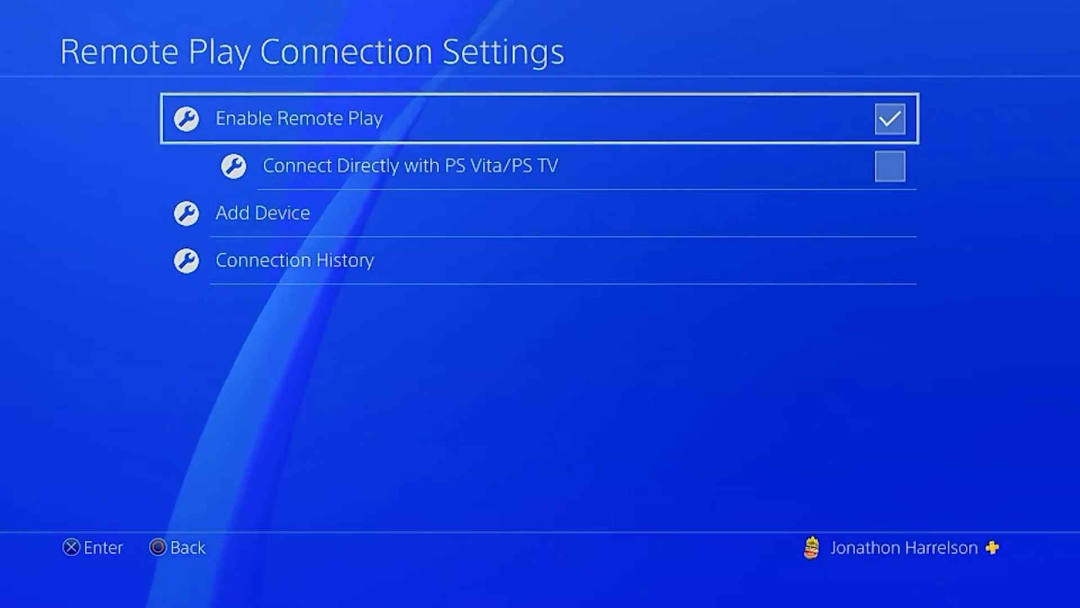
{"action": "key", "text": "Escape"}
{"action": "key", "text": "Escape"}
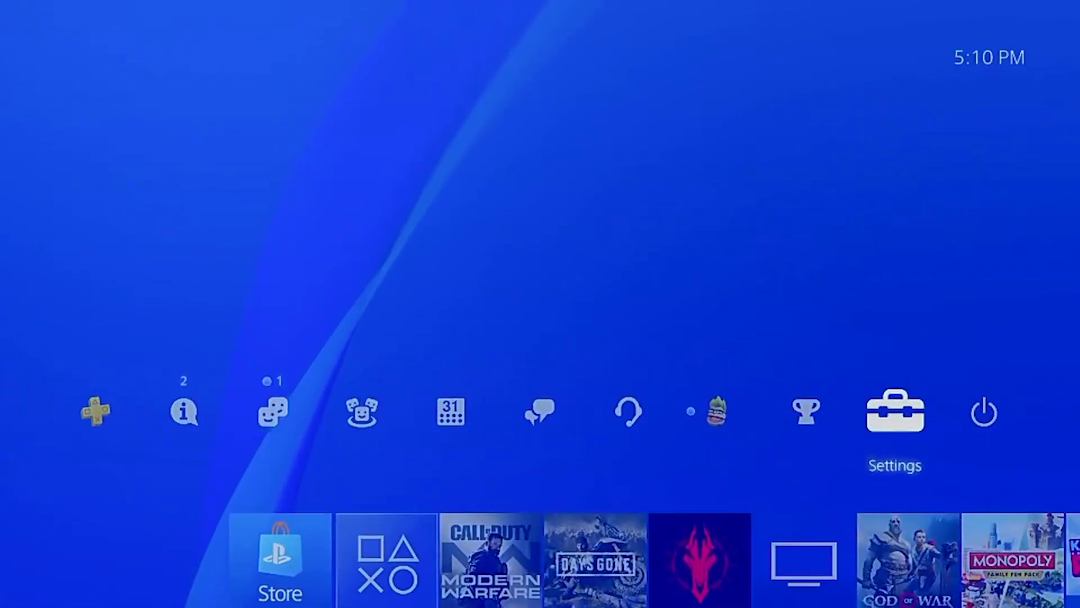
- Reopen the console Settings and enter Account Management
{"action": "key", "text": "Return"}
{"action": "key", "text": "Up"}
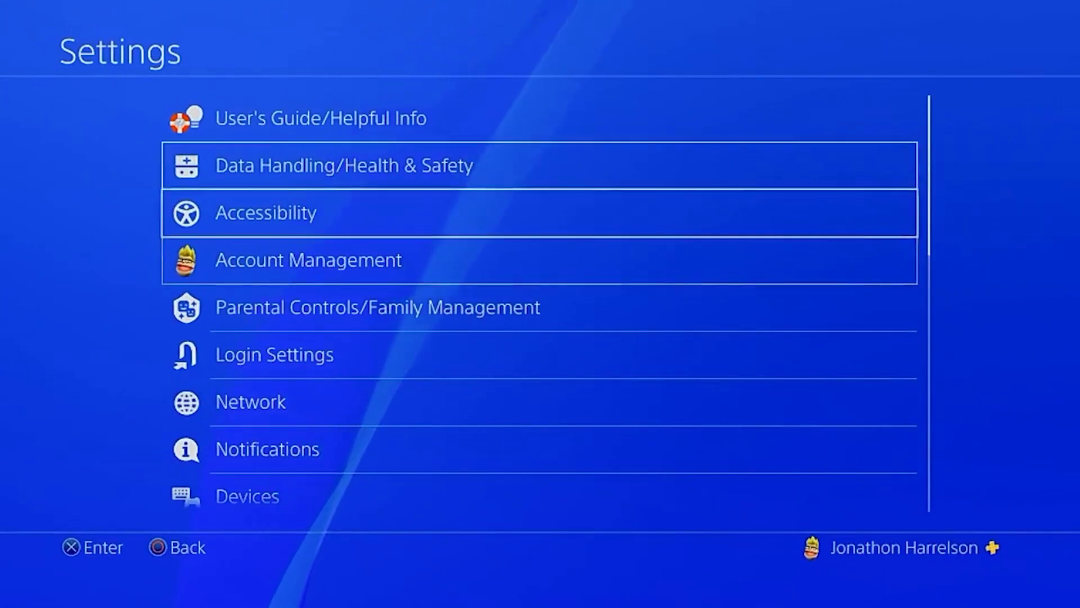
{"action": "key", "text": "Up"}
{"action": "key", "text": "Up"}
{"action": "key", "text": "Down"}
{"action": "key", "text": "Down"}
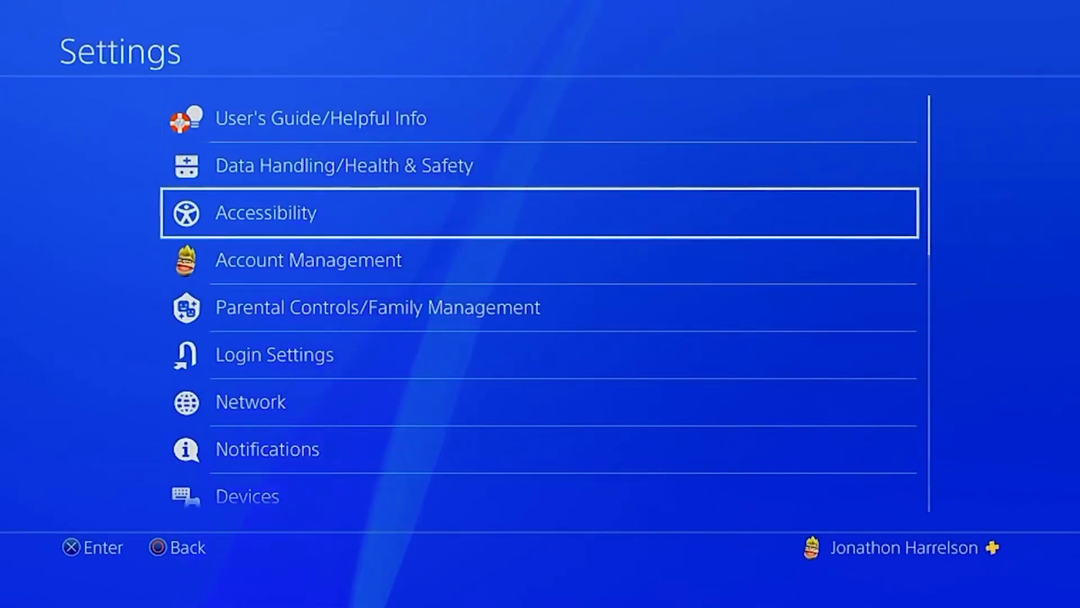
{"action": "key", "text": "Down"}
{"action": "key", "text": "Return"}
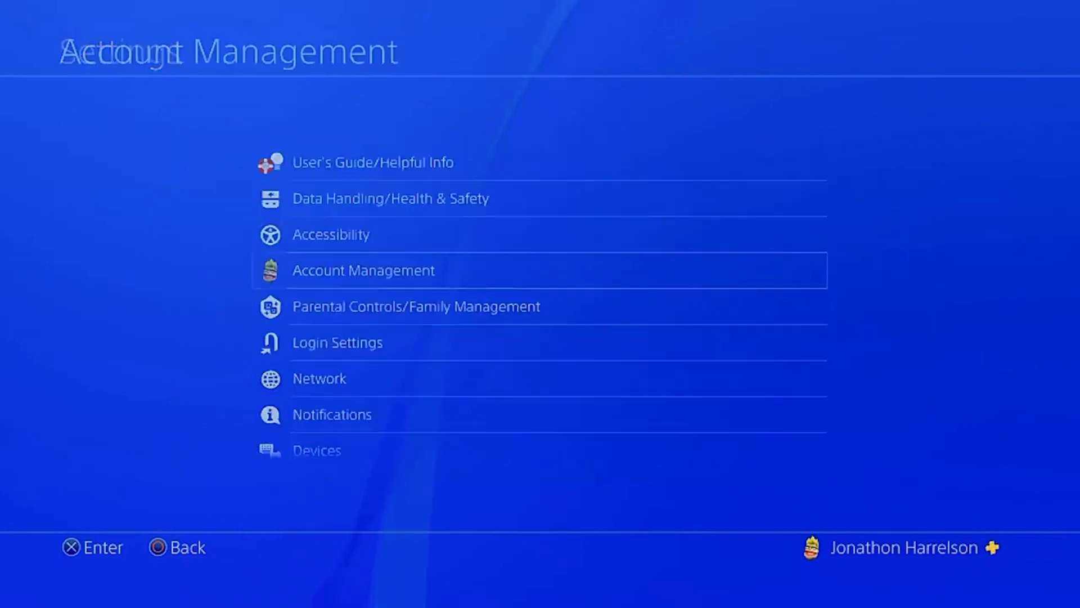
- Activate this console as your primary PS4 and back out to the Settings list
{"action": "key", "text": "Down"}
{"action": "key", "text": "Down"}
{"action": "key", "text": "Down"}
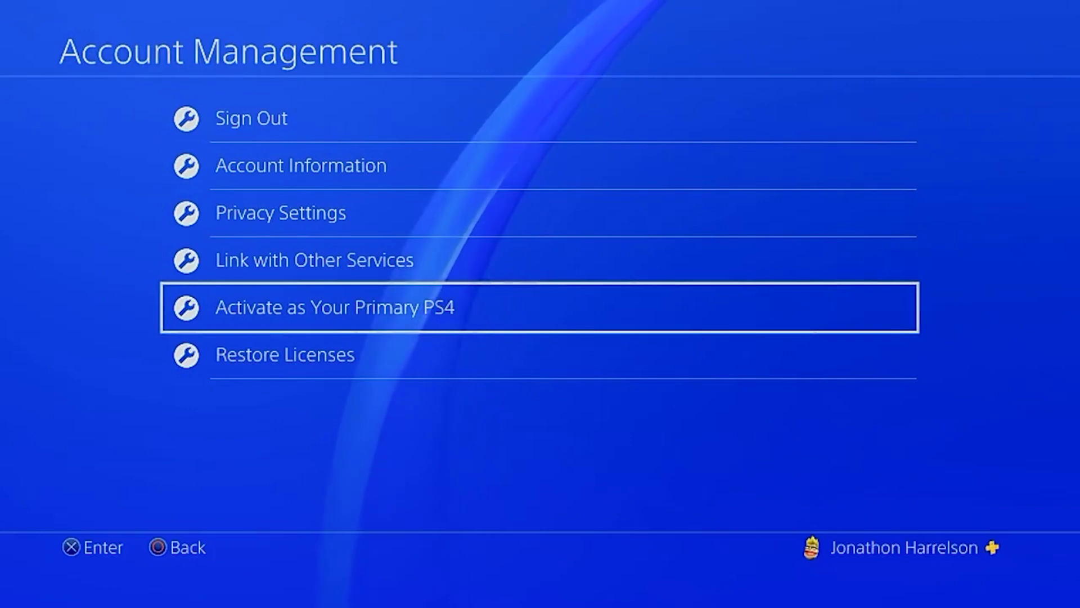
{"action": "key", "text": "Return"}
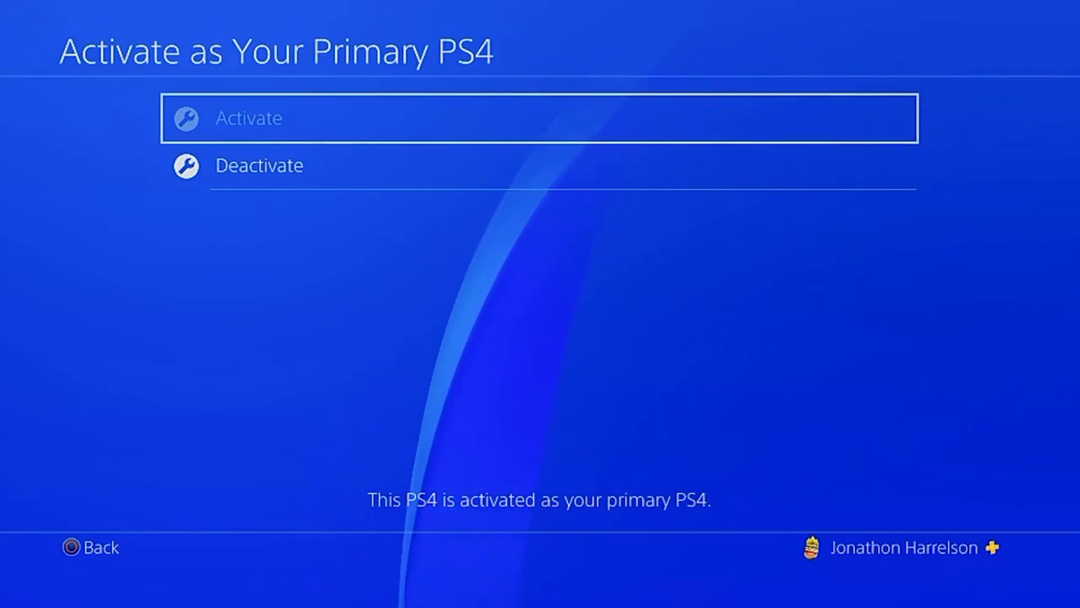
{"action": "mouse_move", "coordinate": [574, 536]}
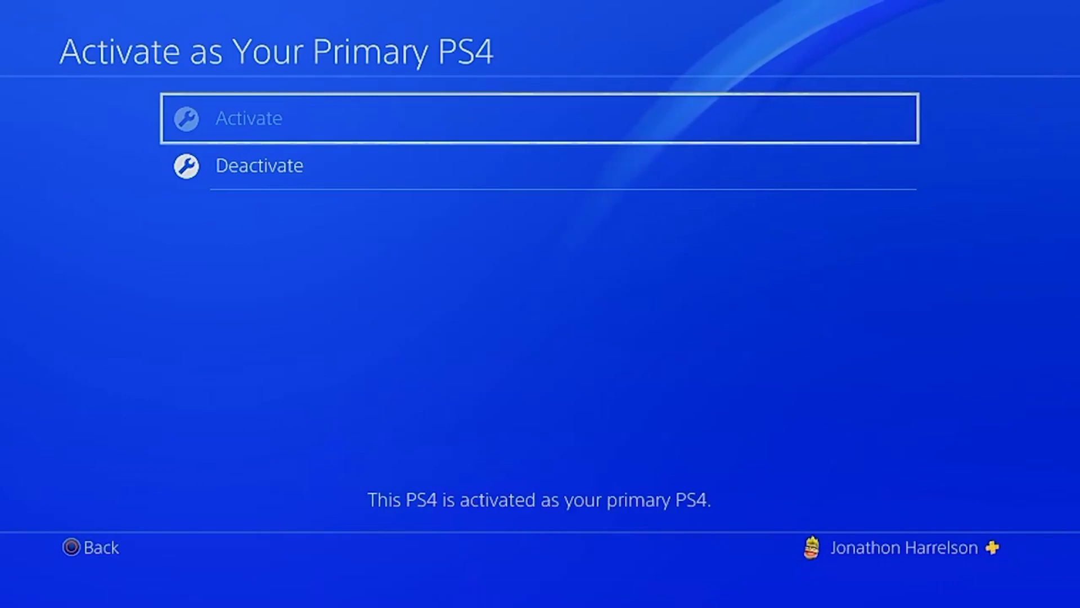
{"action": "key", "text": "Escape"}
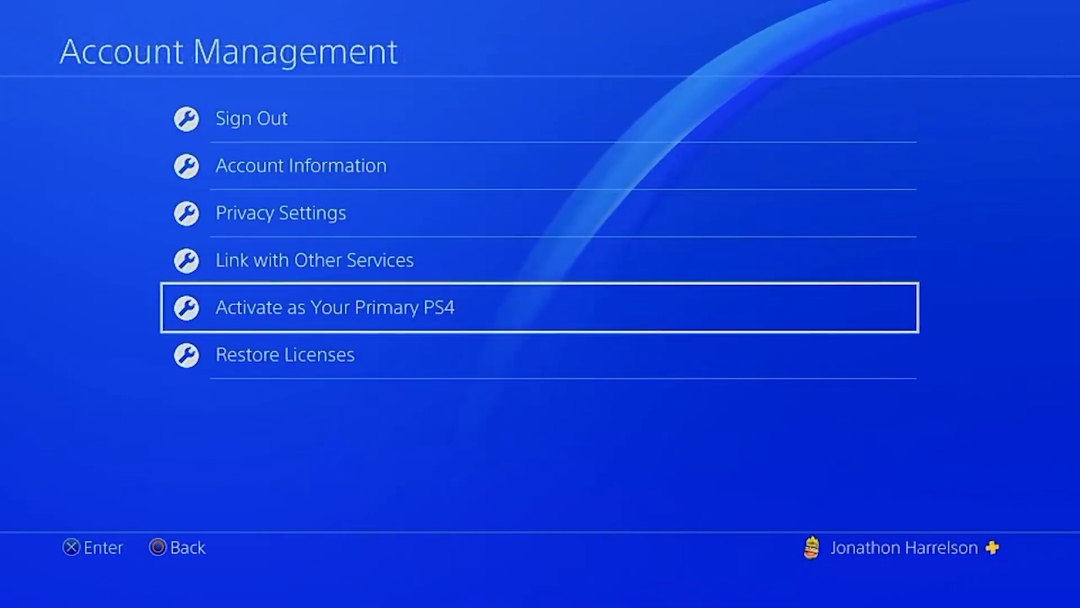
{"action": "key", "text": "Escape"}
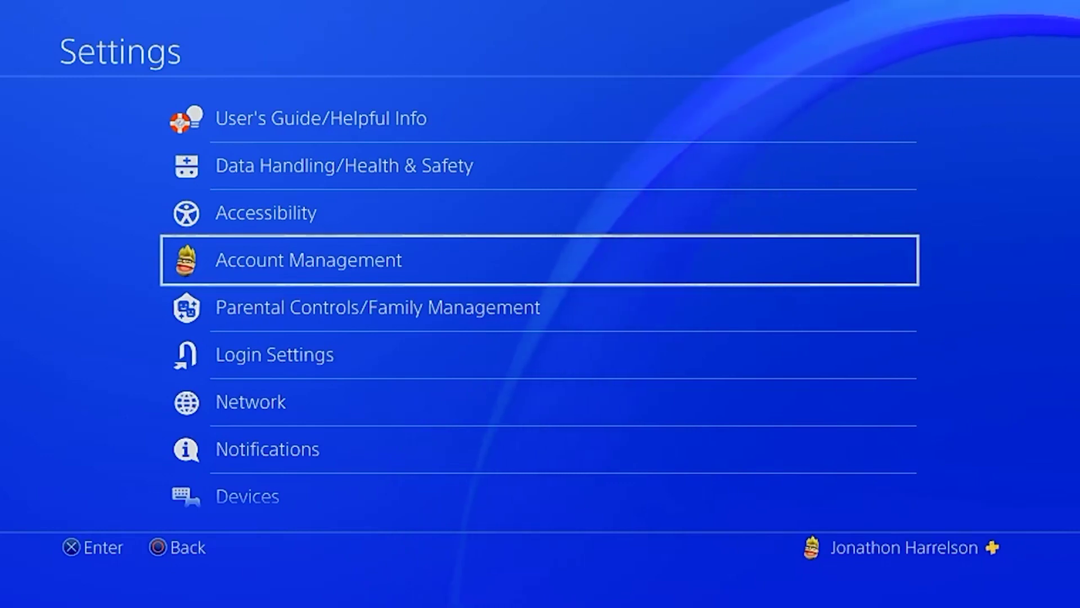
- Open Power Save Settings > Set Features Available in Rest Mode
{"action": "key", "text": "Down"}
{"action": "key", "text": "Down"}
{"action": "key", "text": "Down"}
{"action": "key", "text": "Down"}
{"action": "key", "text": "Down"}
{"action": "key", "text": "Down"}
{"action": "key", "text": "Down"}
{"action": "key", "text": "Down"}
{"action": "key", "text": "Down"}
{"action": "key", "text": "Down"}
{"action": "key", "text": "Down"}
{"action": "key", "text": "Down"}
{"action": "key", "text": "Down"}
{"action": "key", "text": "Down"}
{"action": "key", "text": "Down"}
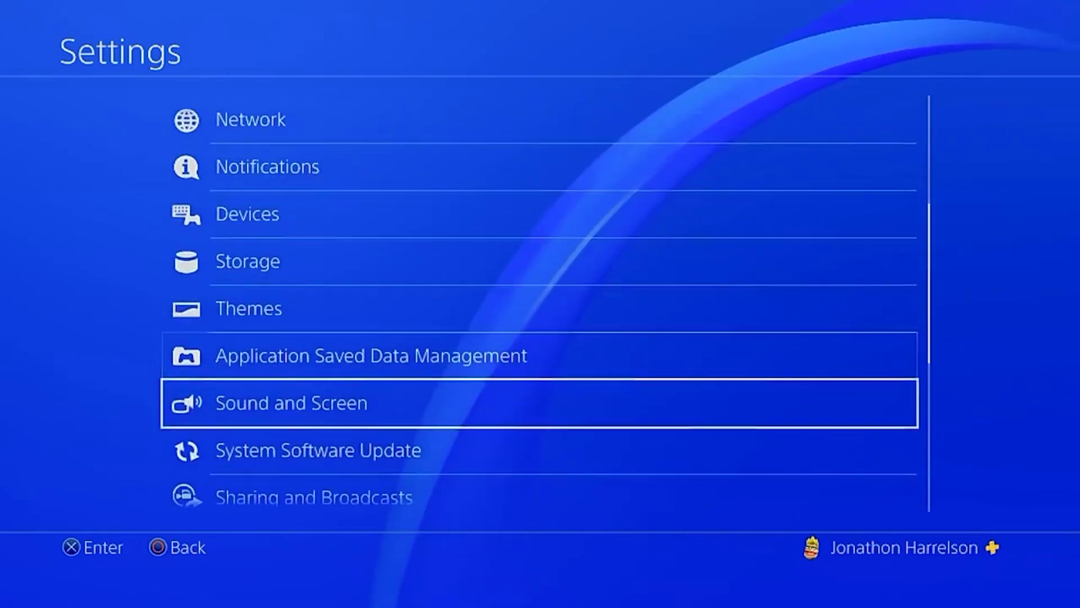
{"action": "key", "text": "Down"}
{"action": "key", "text": "Down"}
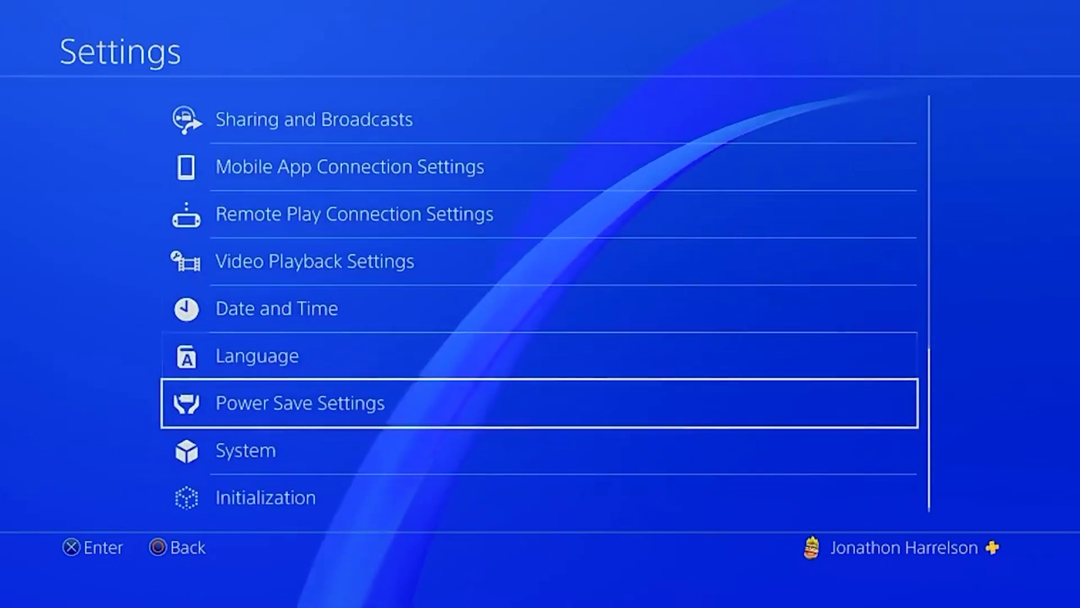
{"action": "key", "text": "Return"}
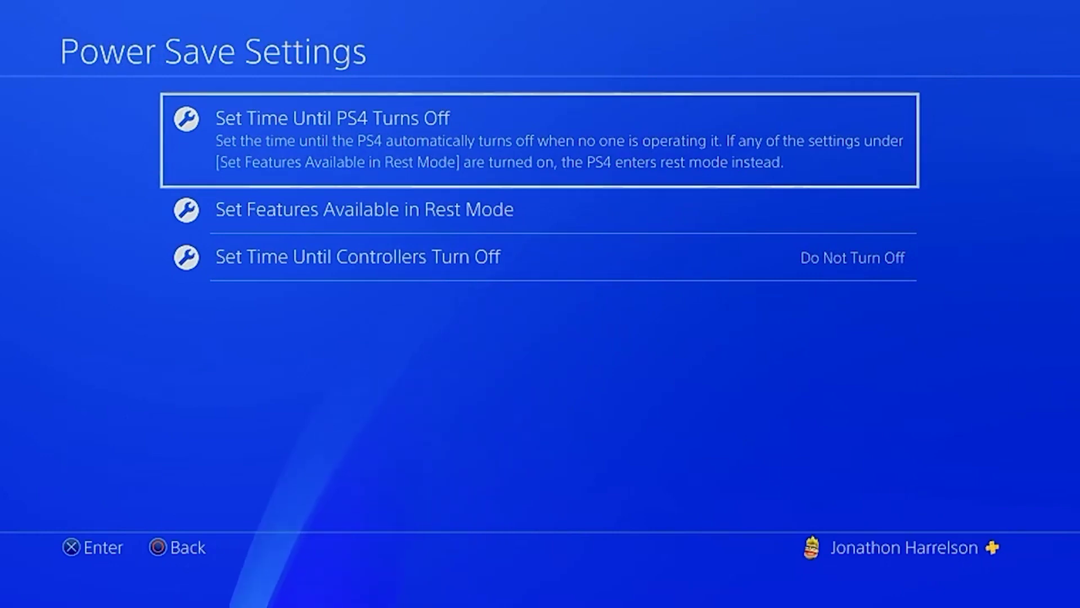
{"action": "key", "text": "Down"}
{"action": "key", "text": "Return"}
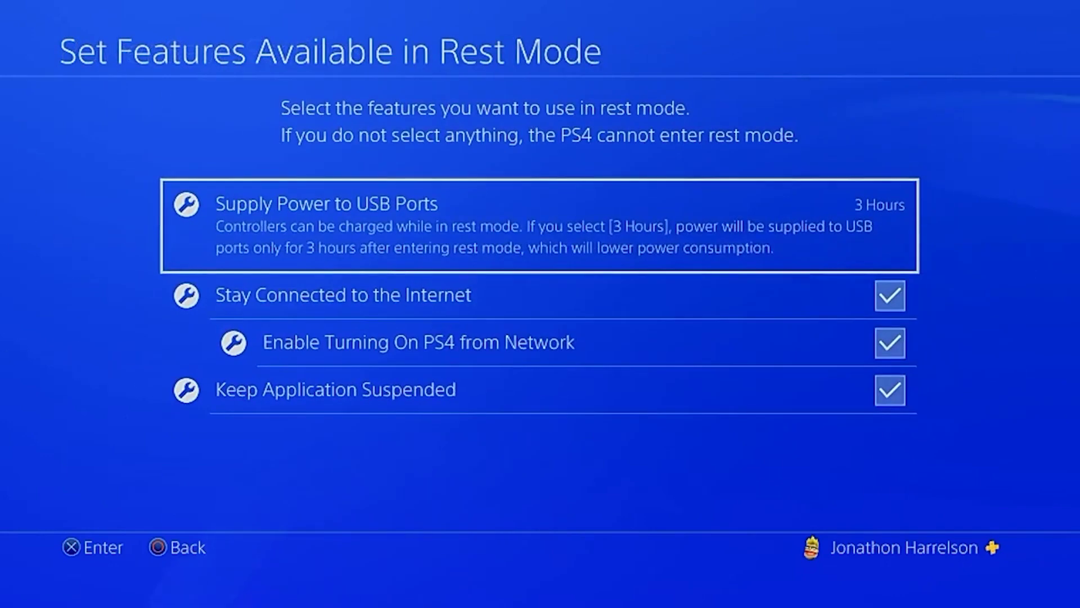
- Tick Enable Turning On PS4 from Network and Keep Application Suspended for rest mode
{"action": "key", "text": "Down"}
{"action": "key", "text": "Down"}
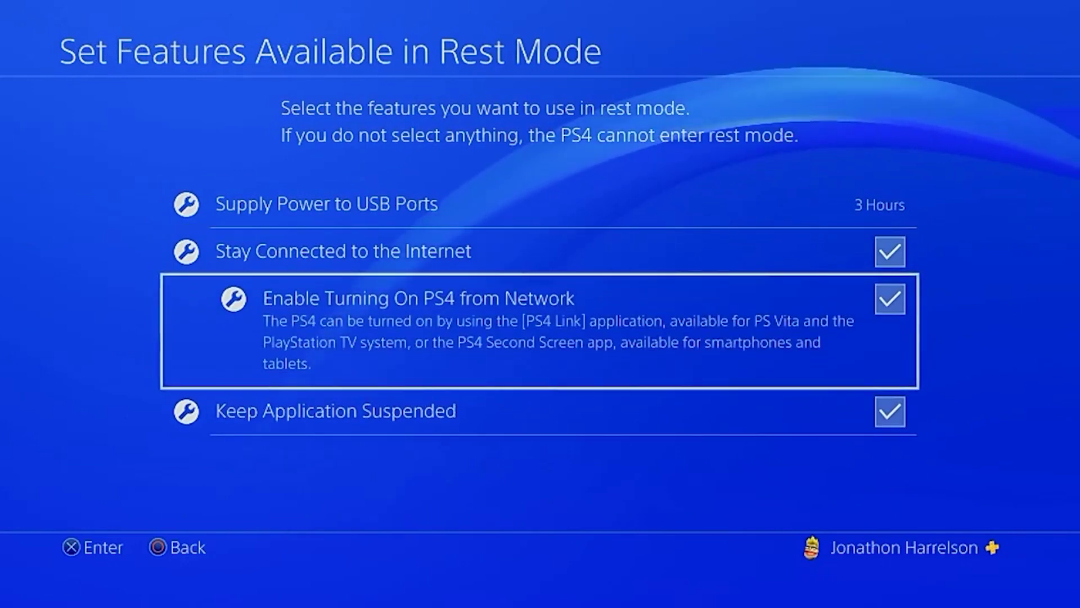
{"action": "key", "text": "Up"}
{"action": "key", "text": "Down"}
{"action": "key", "text": "Down"}
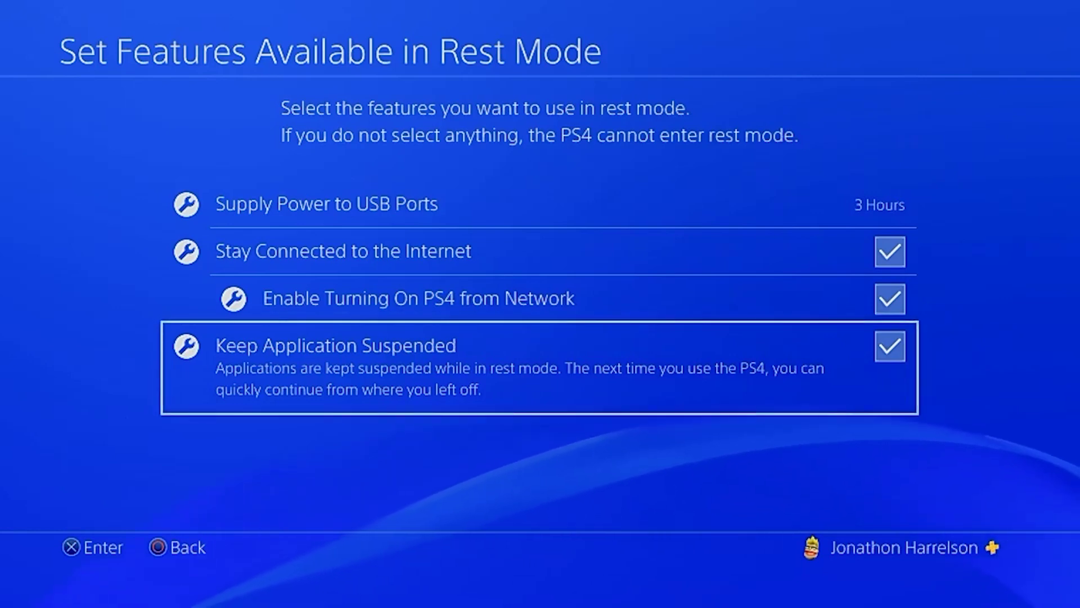
{"action": "mouse_move", "coordinate": [19, 410]}
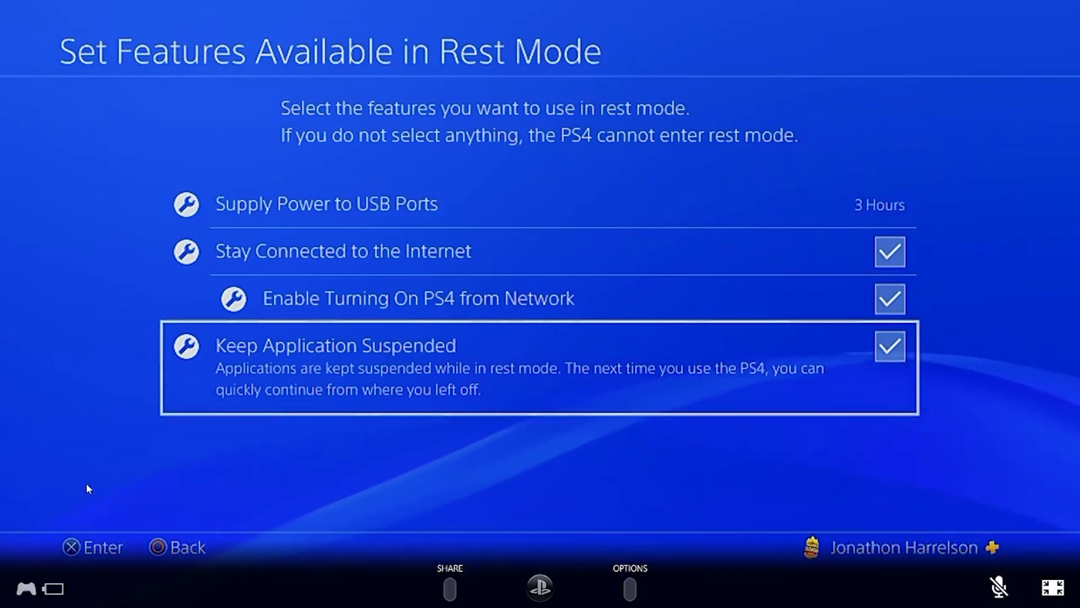
- Close the Remote Play stream and relaunch PS4 Remote Play from its desktop shortcut
{"action": "left_click", "coordinate": [1053, 587]}
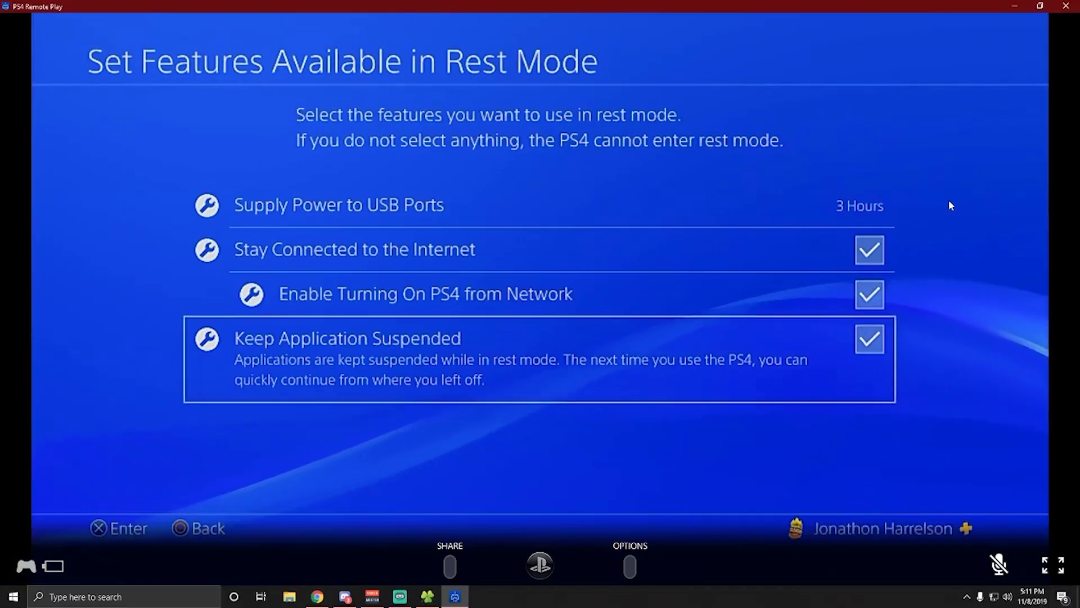
{"action": "left_click", "coordinate": [1013, 8]}
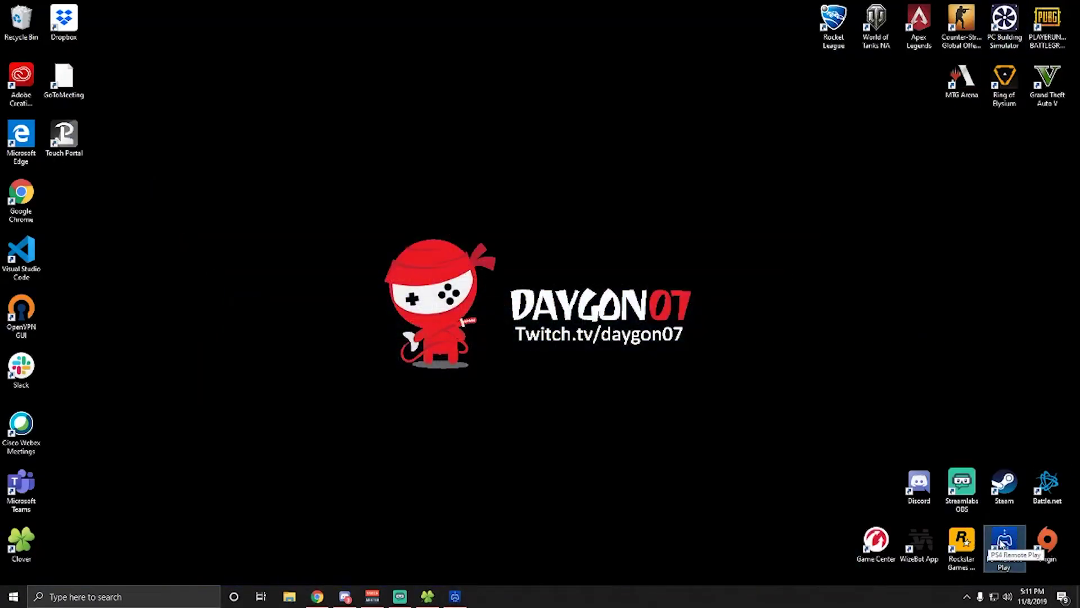
{"action": "left_click", "coordinate": [456, 595]}
{"action": "key", "text": "alt+F4"}
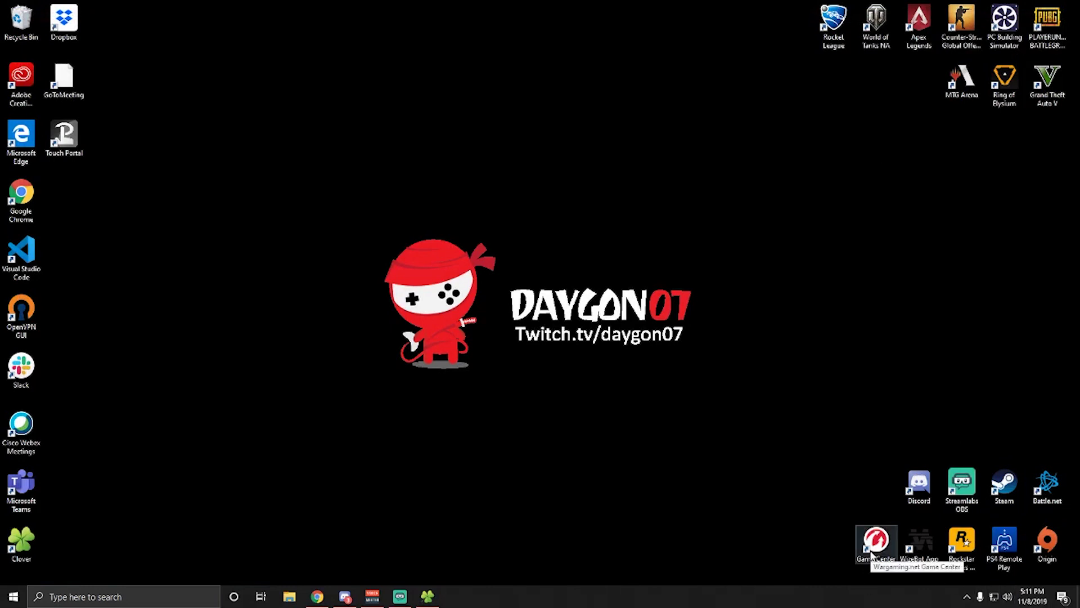
{"action": "double_click", "coordinate": [1011, 546]}
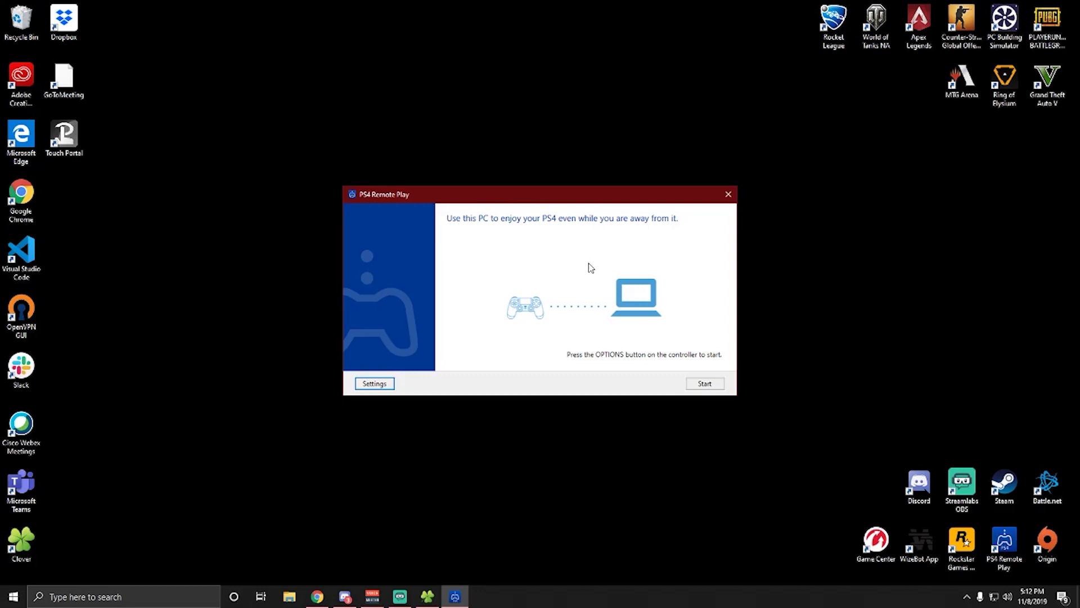
- Reconnect to the PS4 in full screen and back out to the home screen's game row
{"action": "left_click", "coordinate": [707, 386]}
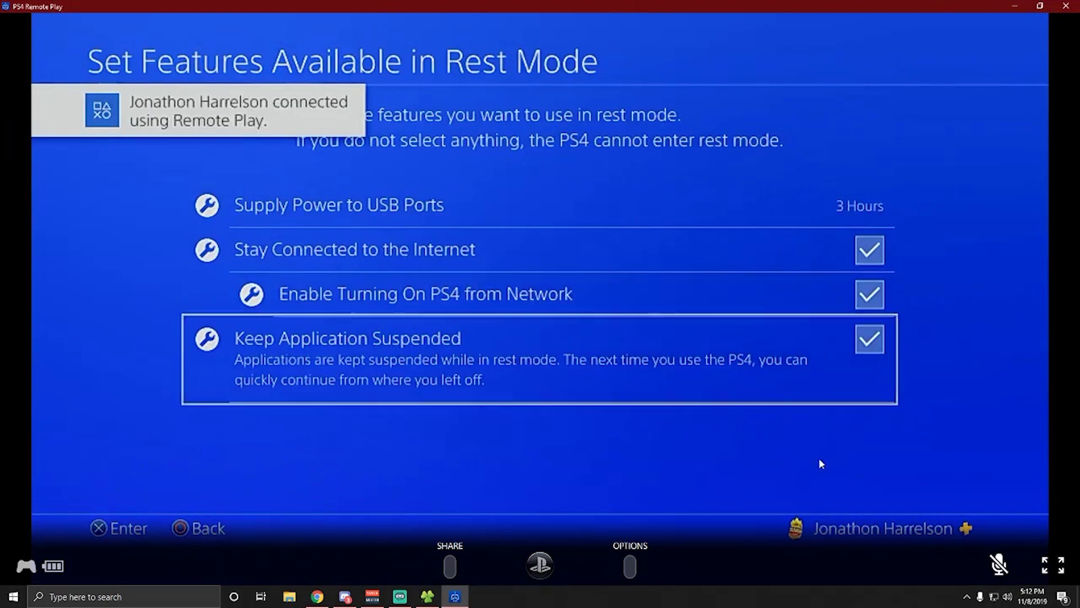
{"action": "left_click", "coordinate": [1051, 565]}
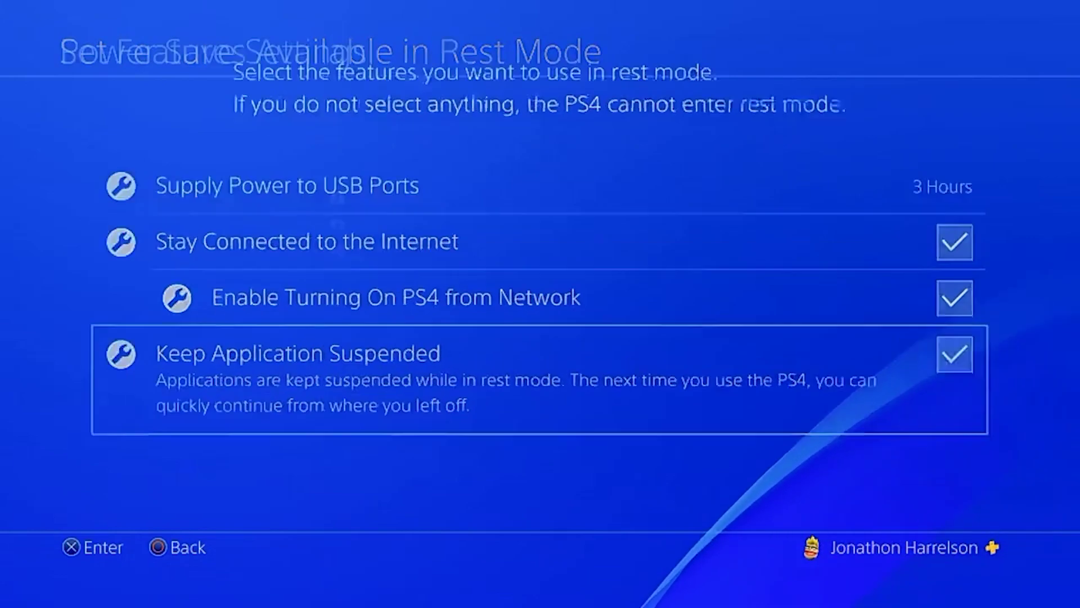
{"action": "key", "text": "Escape"}
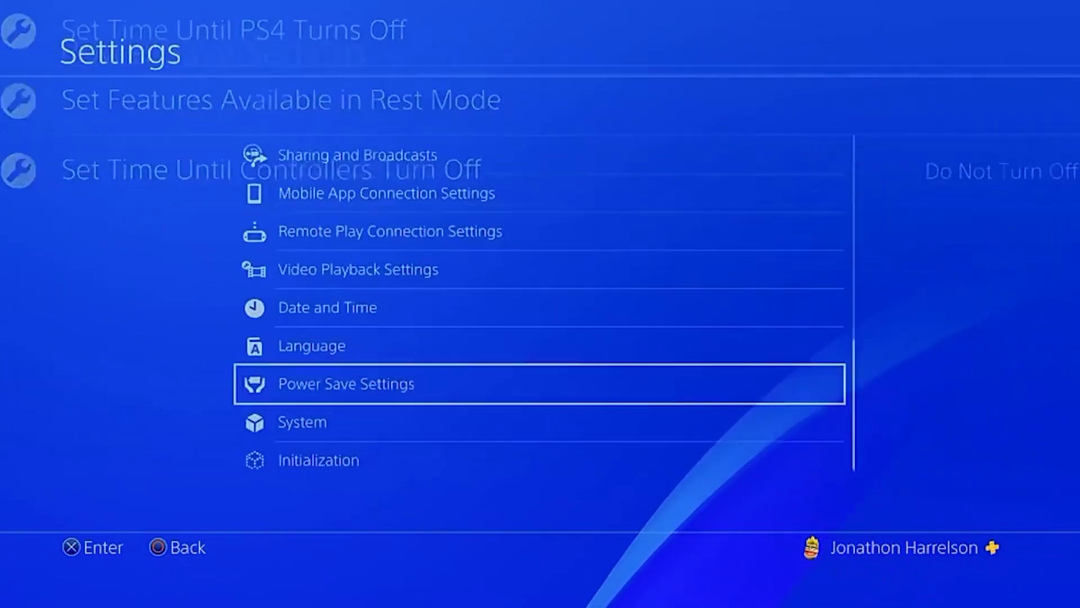
{"action": "key", "text": "Escape"}
{"action": "key", "text": "Down"}
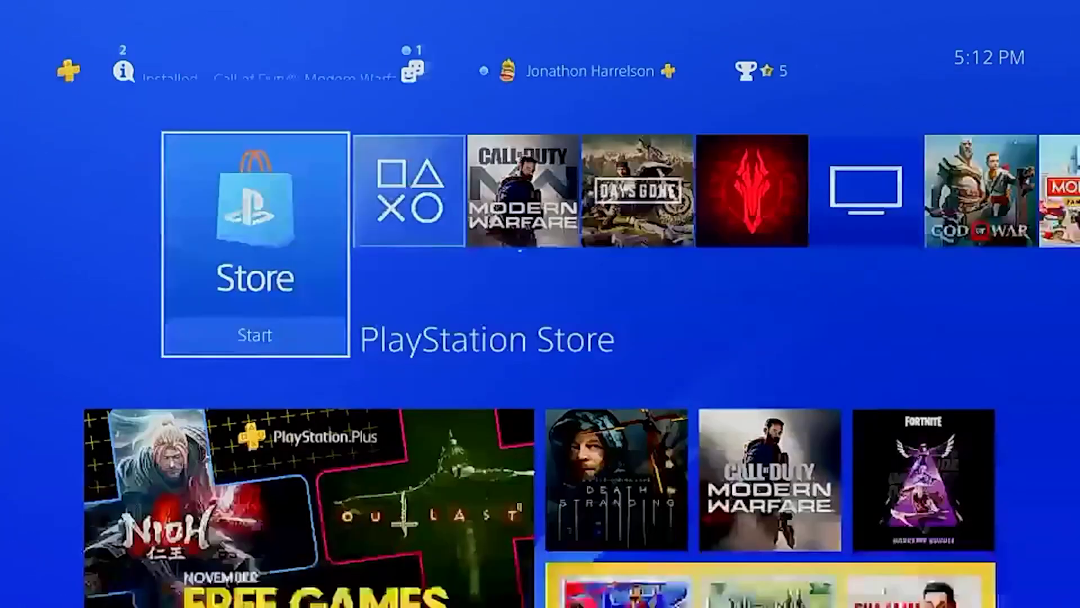
- Launch Call of Duty: Modern Warfare and get past its title screen
{"action": "key", "text": "Right"}
{"action": "key", "text": "Right"}
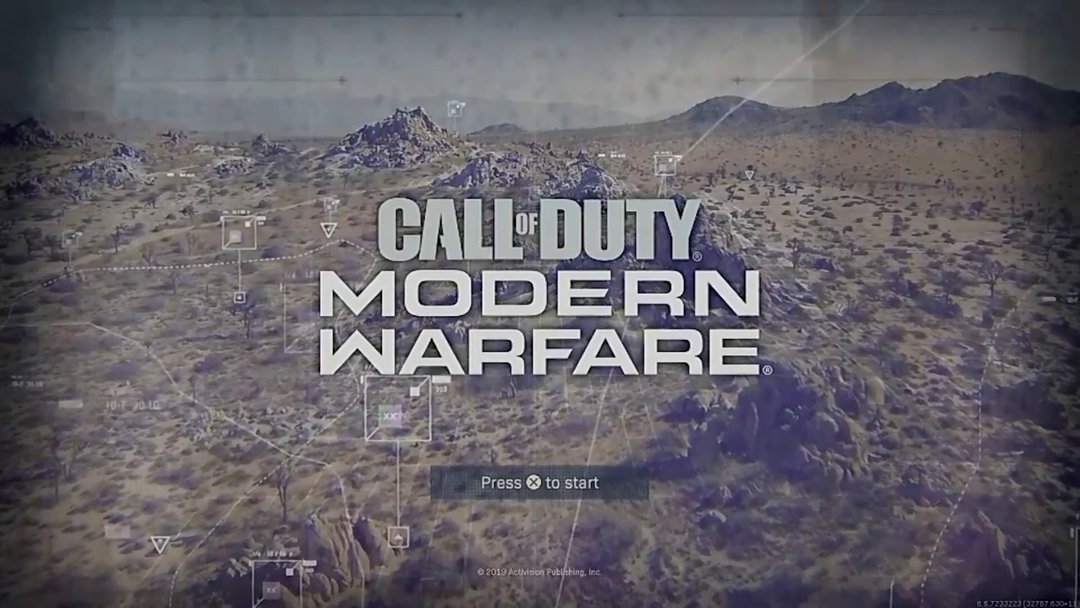
{"action": "key", "text": "Return"}
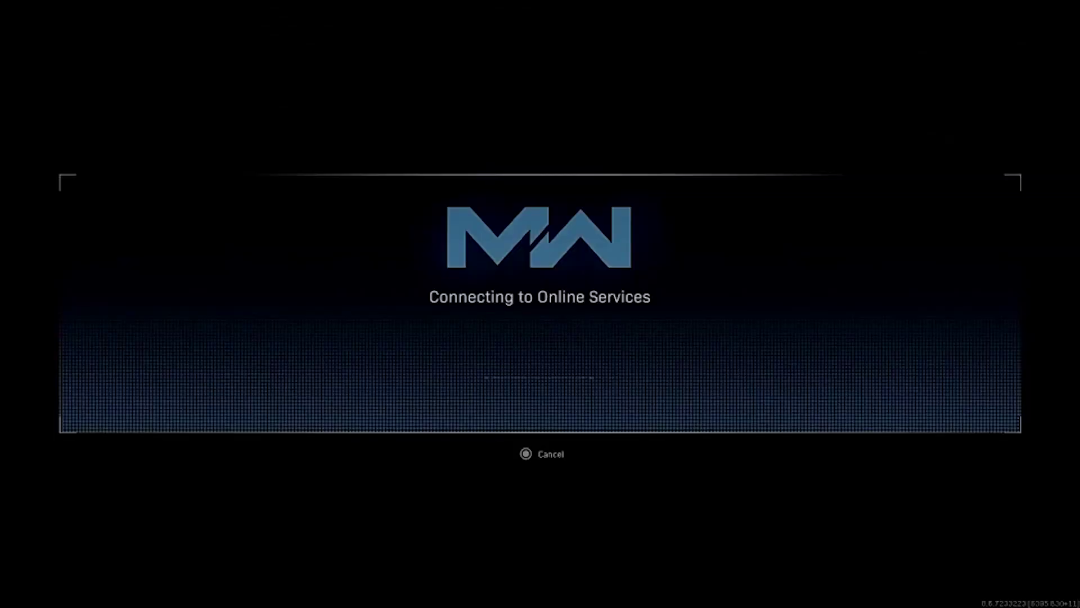